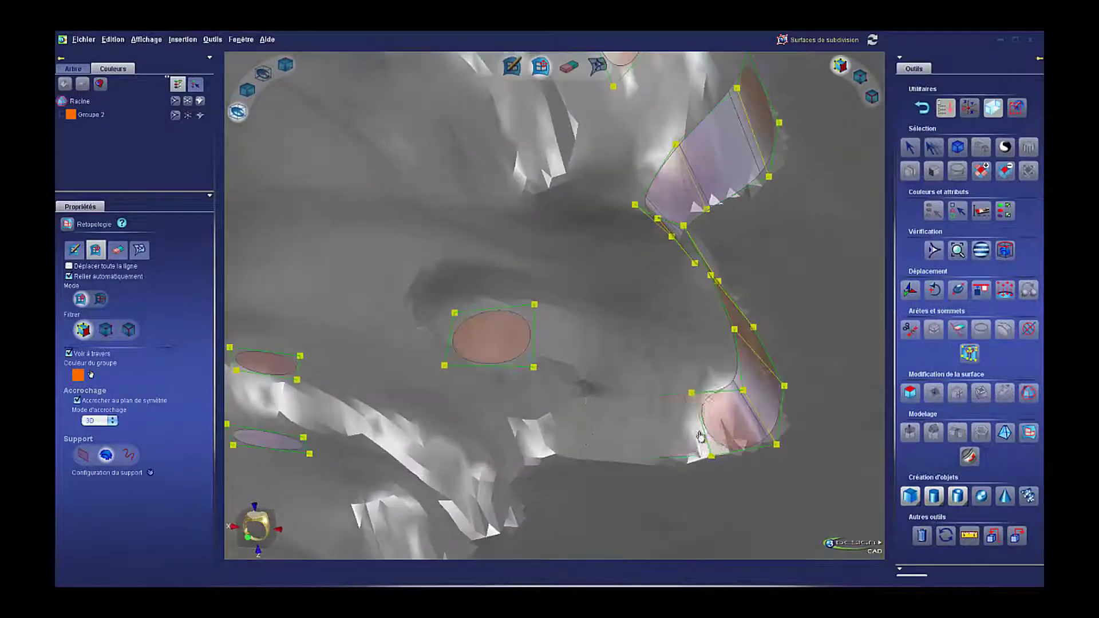
Extend the strips of retopology faces over the facial features of the scanned head mesh.
drag(694, 437, 657, 412)
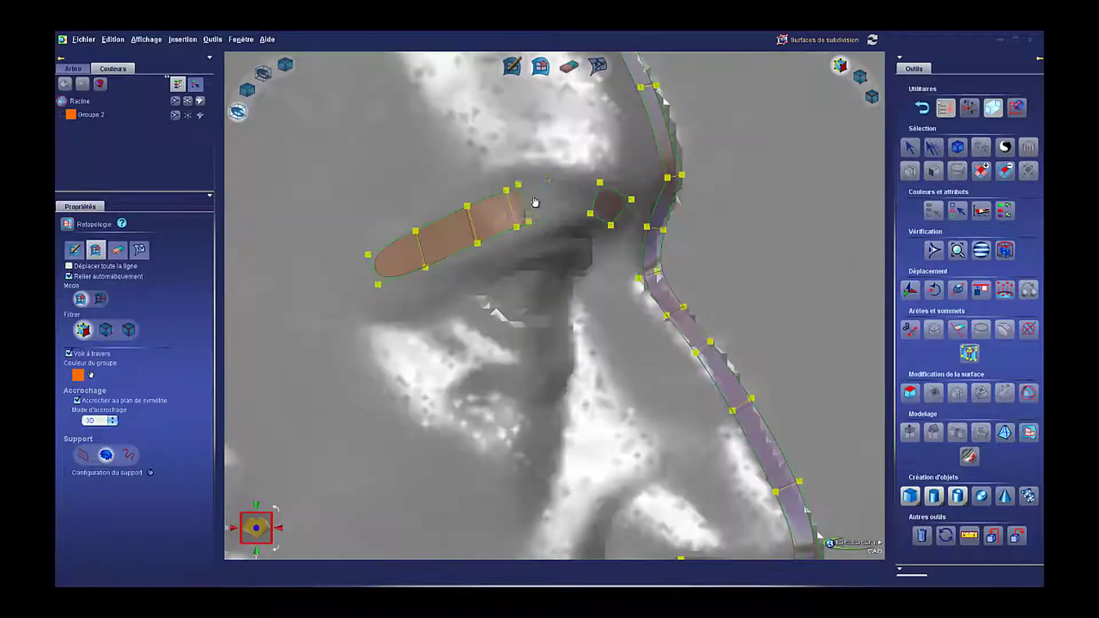
drag(572, 206, 635, 207)
mouse_move(412, 322)
mouse_down()
mouse_move(435, 315)
mouse_move(638, 348)
mouse_move(720, 326)
mouse_up()
scroll(430, 318, up, 3)
scroll(720, 326, down, 2)
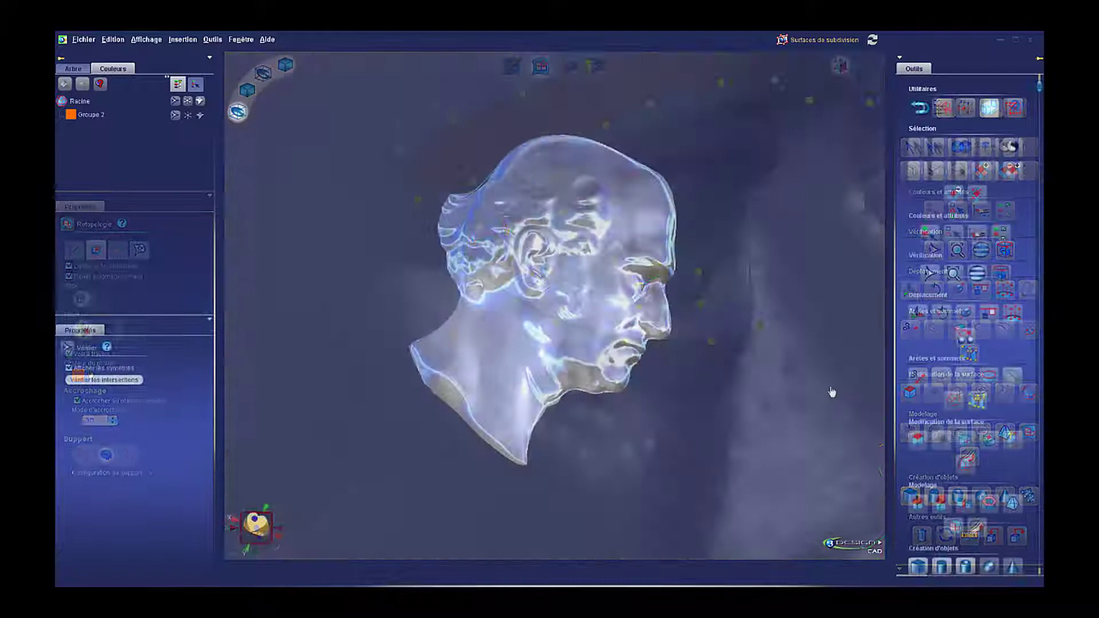
Examine the retopologized head model from the side and at an angle.
scroll(587, 348, up, 3)
scroll(586, 348, down, 4)
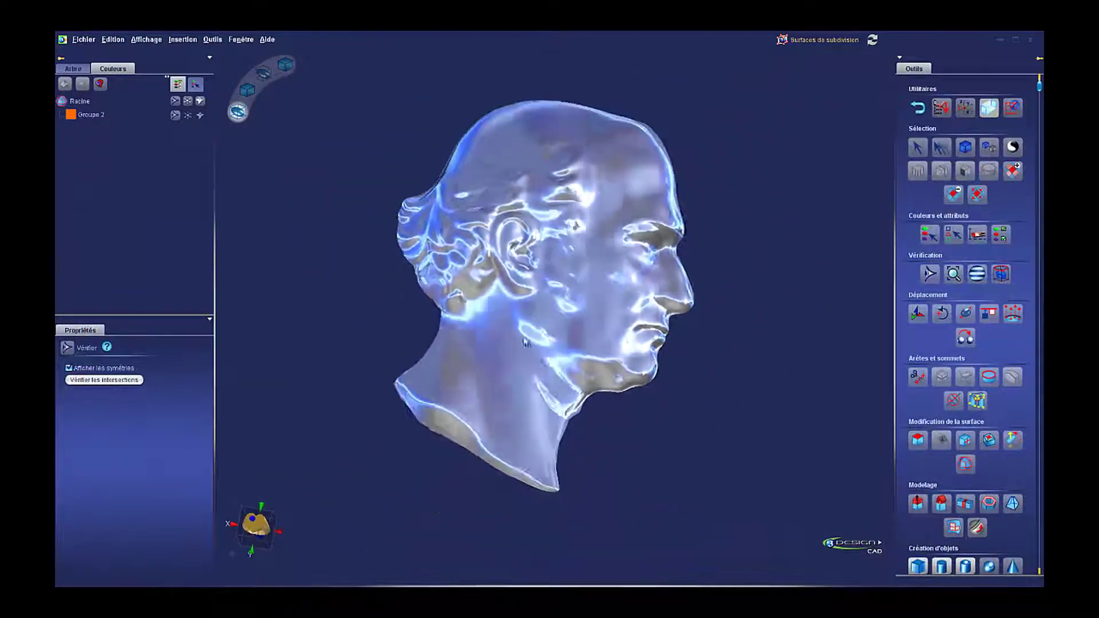
middle_drag(587, 348, 709, 197)
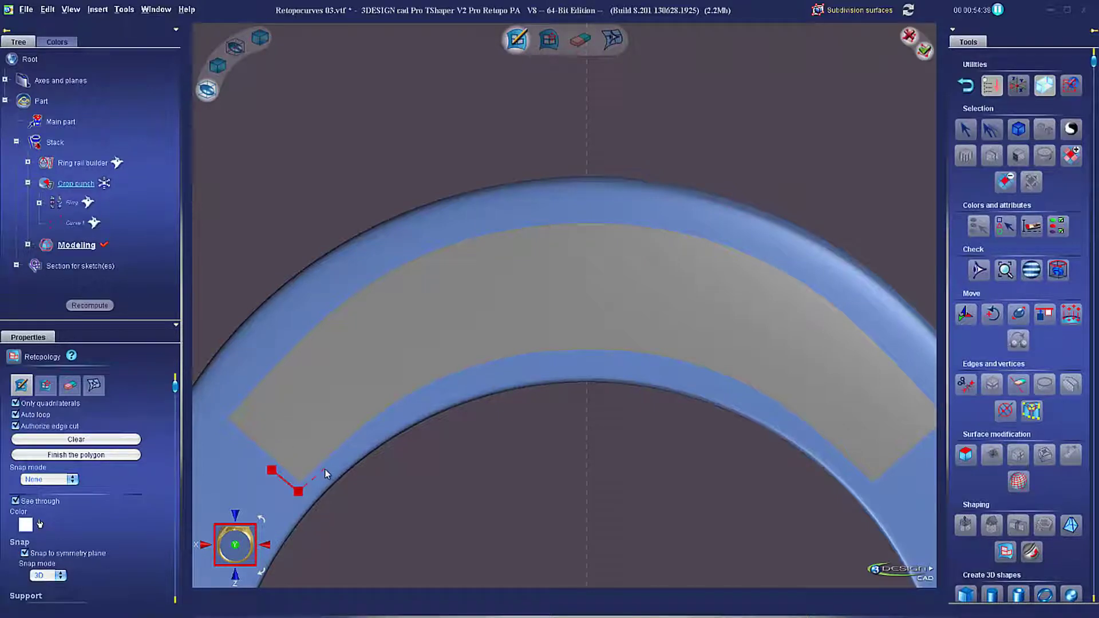
Complete the first quad at the lower end of the ring's grey band and extend it into a curved strip of faces.
click(295, 444)
click(45, 386)
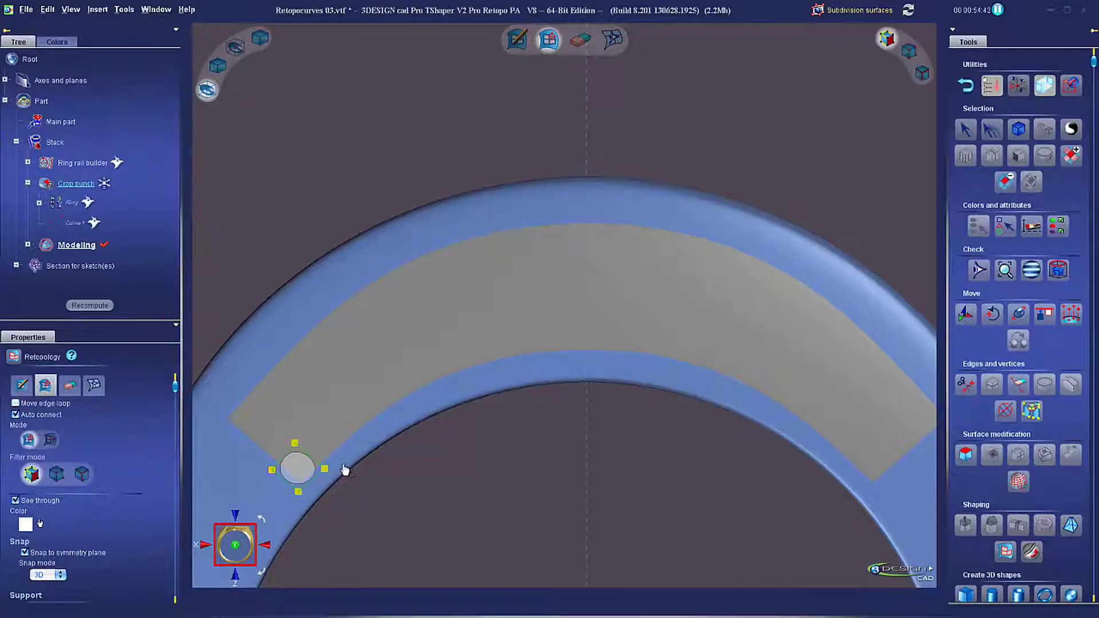
drag(340, 429, 391, 343)
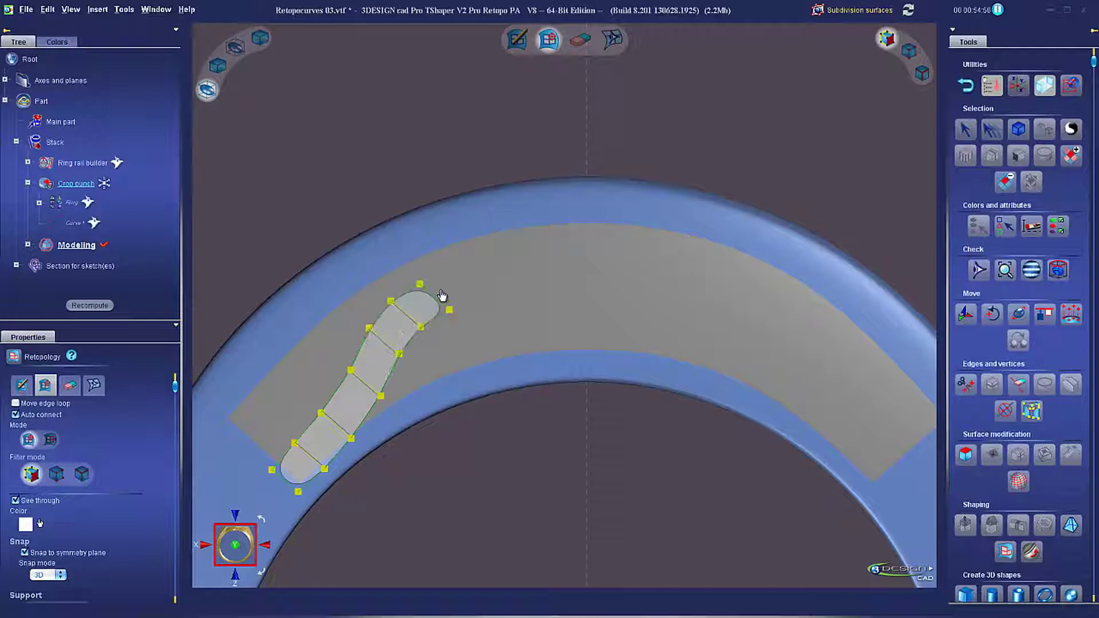
drag(415, 333, 490, 319)
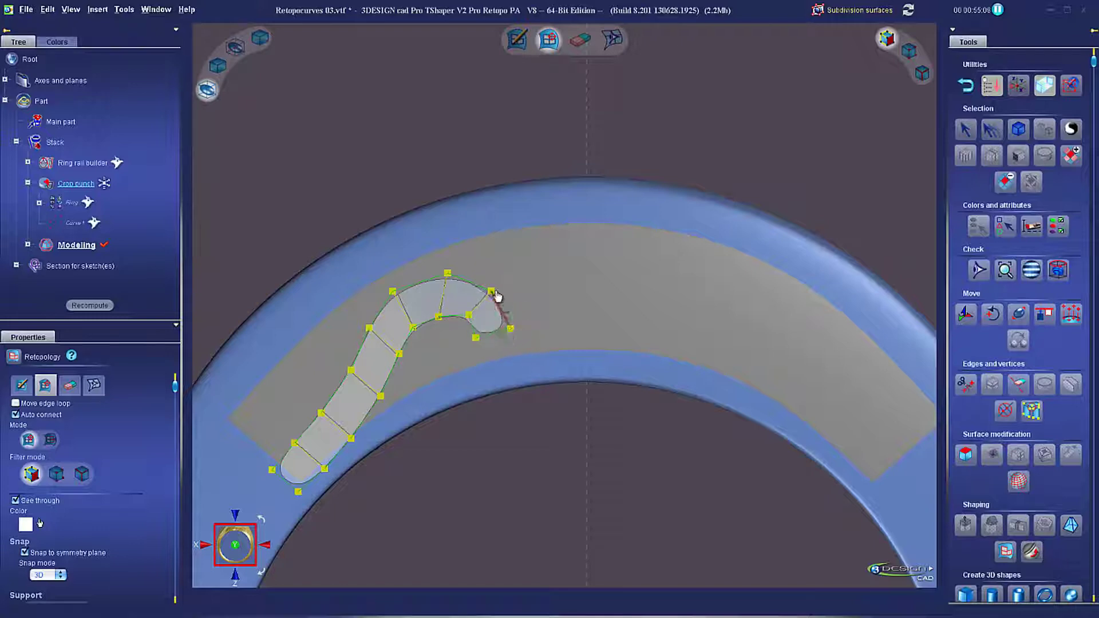
drag(497, 297, 535, 328)
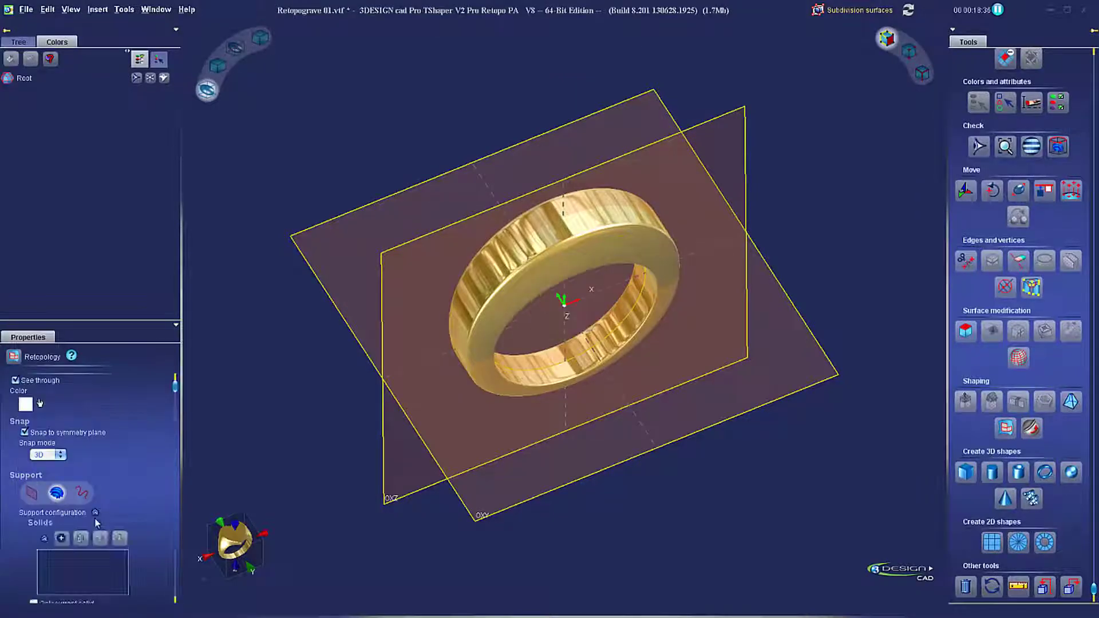
Add the ring solid as the Retopology support and start creating polygons in the view facing its outer band.
click(62, 538)
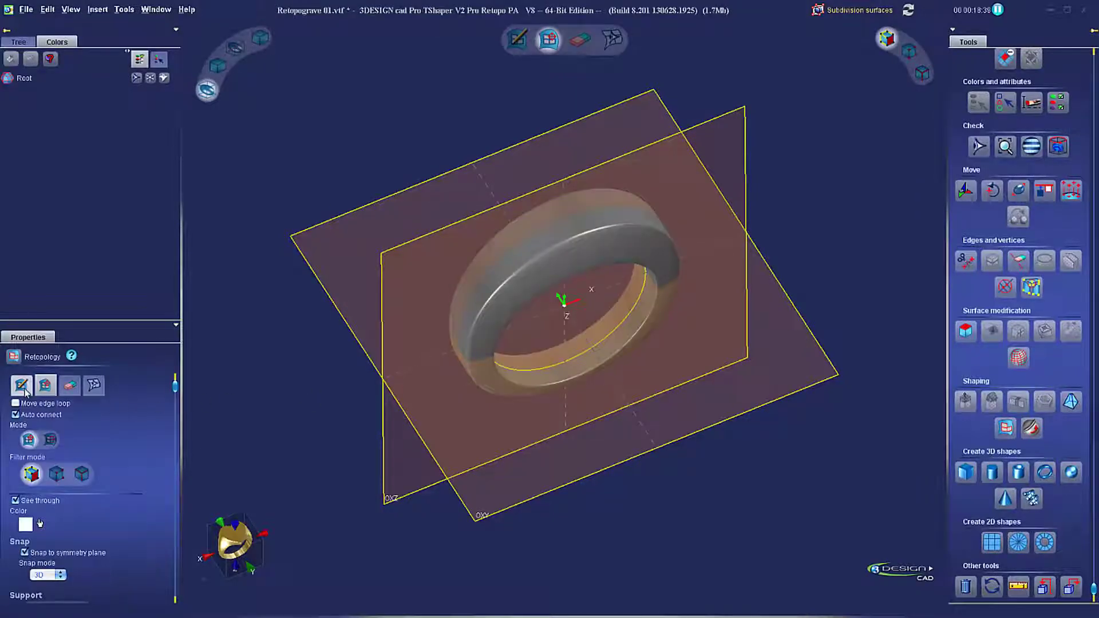
click(23, 389)
click(244, 537)
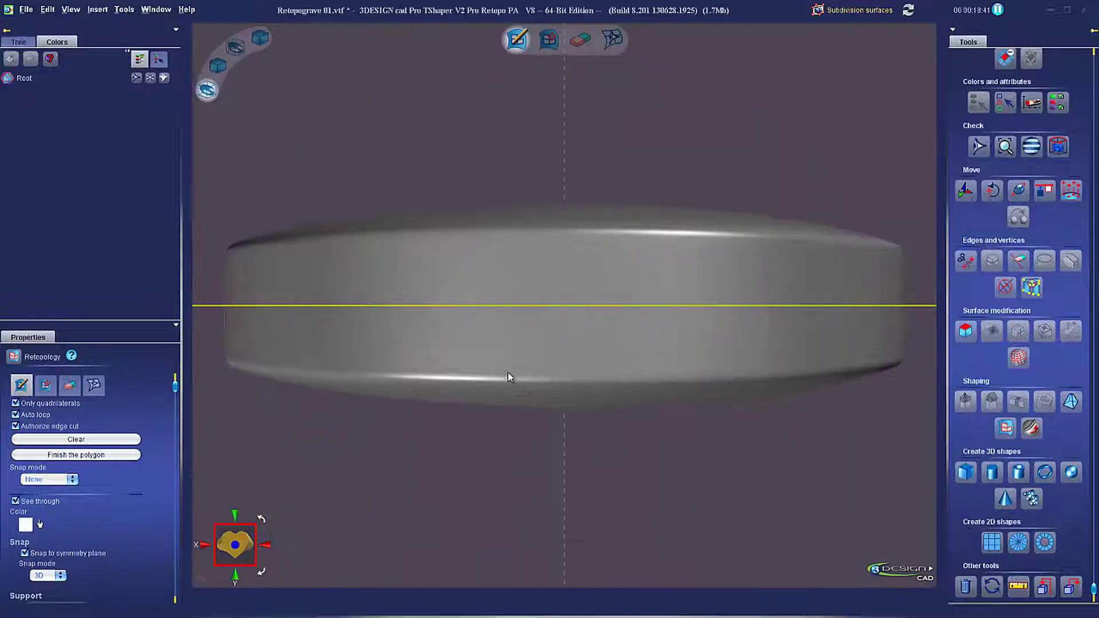
Draw a small quad on the ring's outer band and extend it into a wavy strip of faces along the band.
click(271, 291)
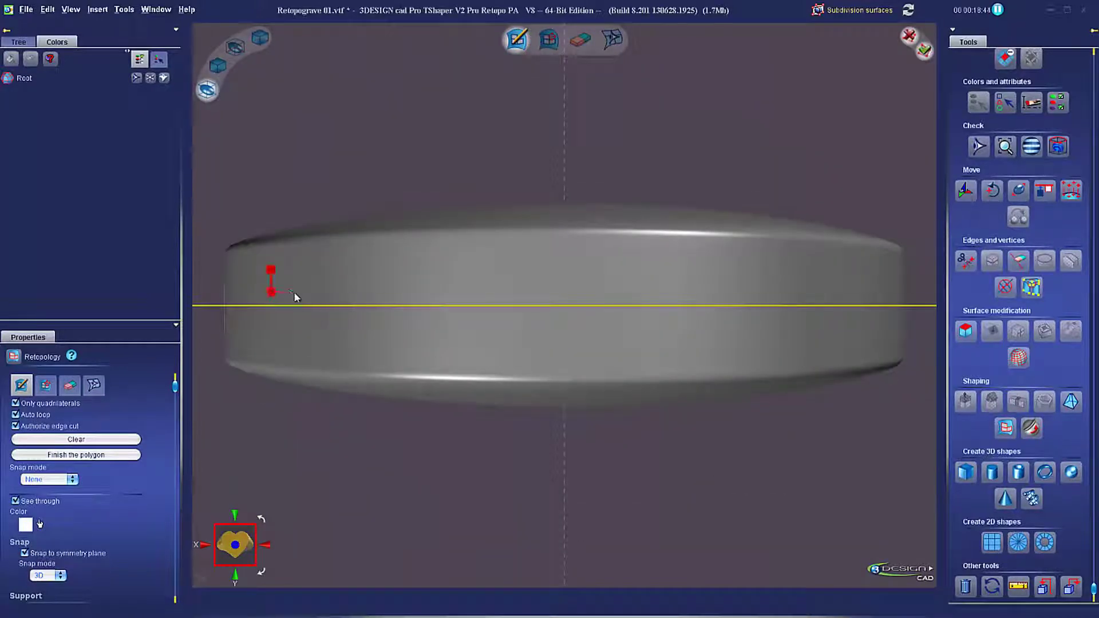
click(294, 268)
key(2)
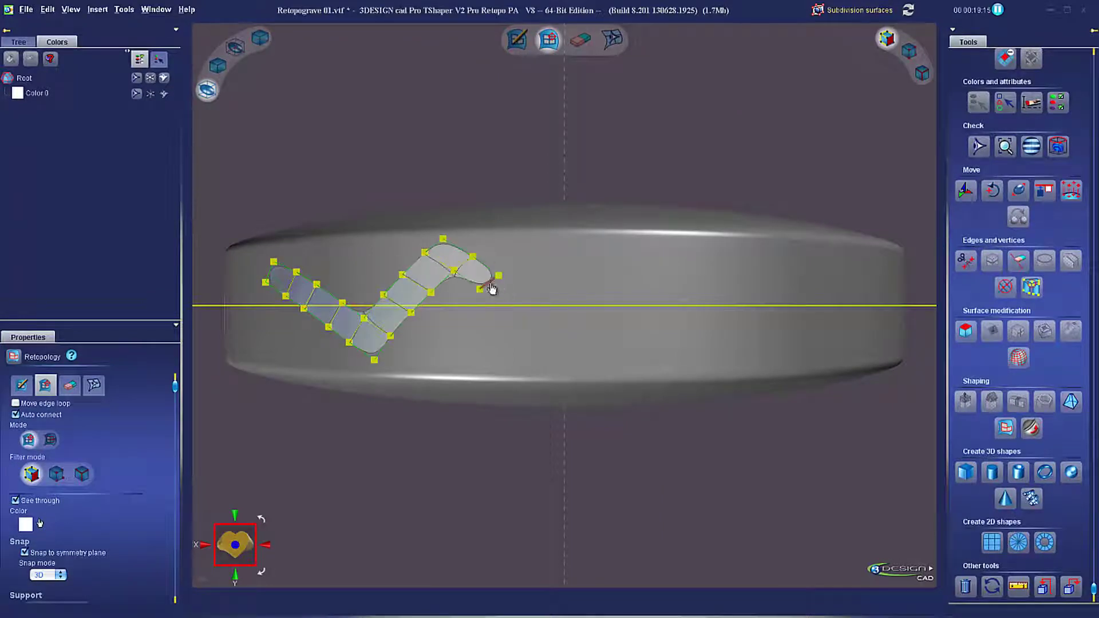
drag(542, 330, 670, 258)
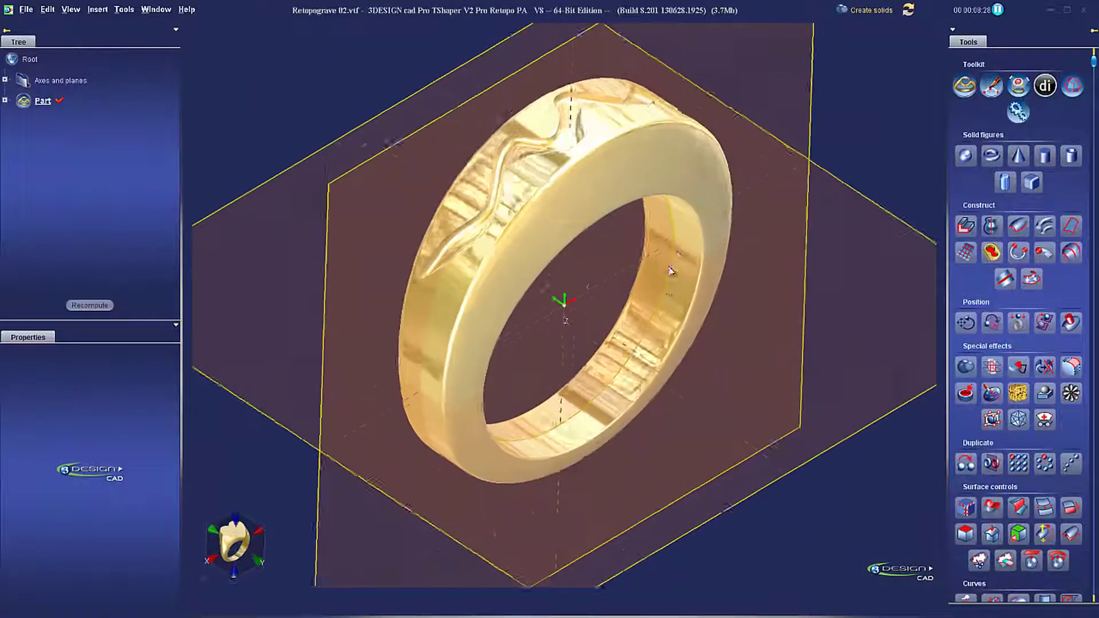
middle_drag(671, 270, 651, 337)
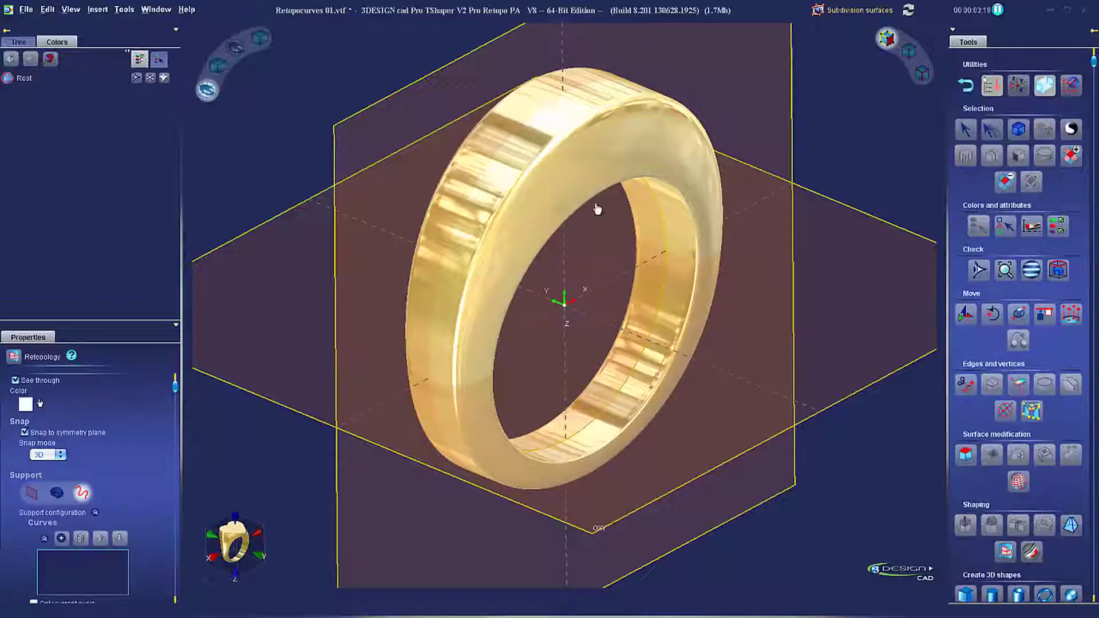
Draw the first quad between the upper and lower support curves at the crown of the ring's side face.
scroll(579, 152, up, 5)
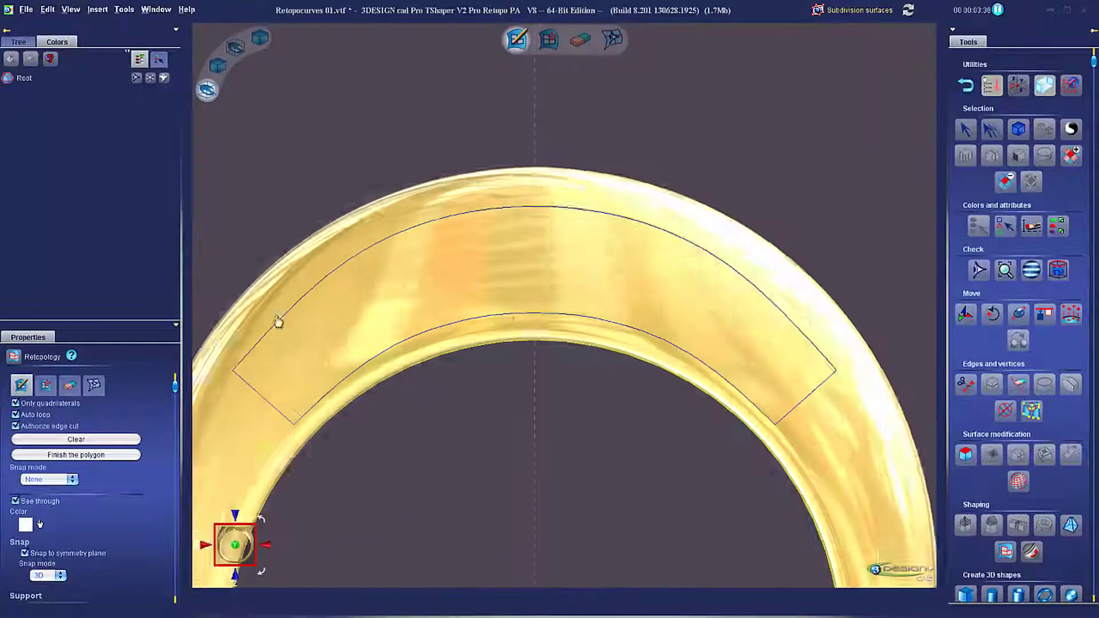
right_click(498, 259)
click(535, 368)
click(565, 314)
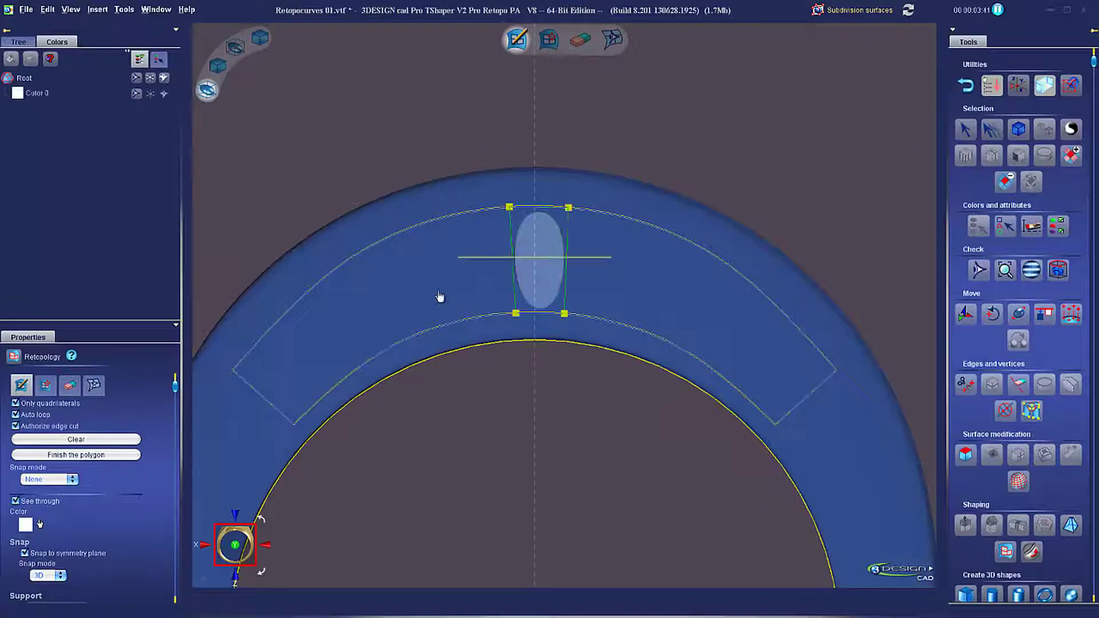
Add adjoining quads between the two support curves, working from the crown quad down the ring's left shoulder.
click(511, 316)
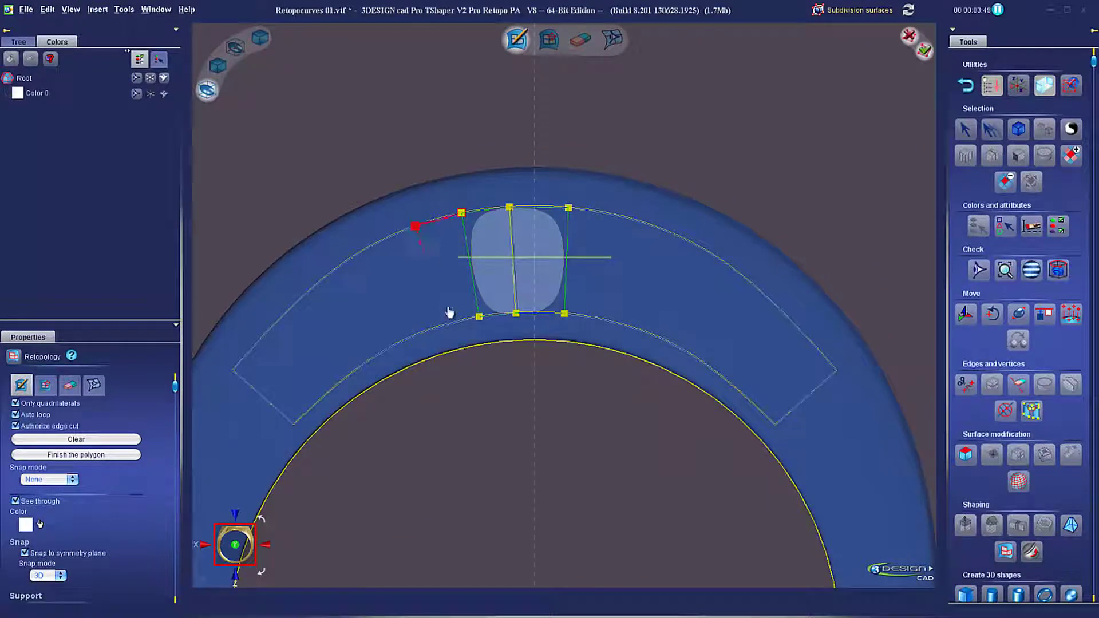
click(450, 324)
click(380, 241)
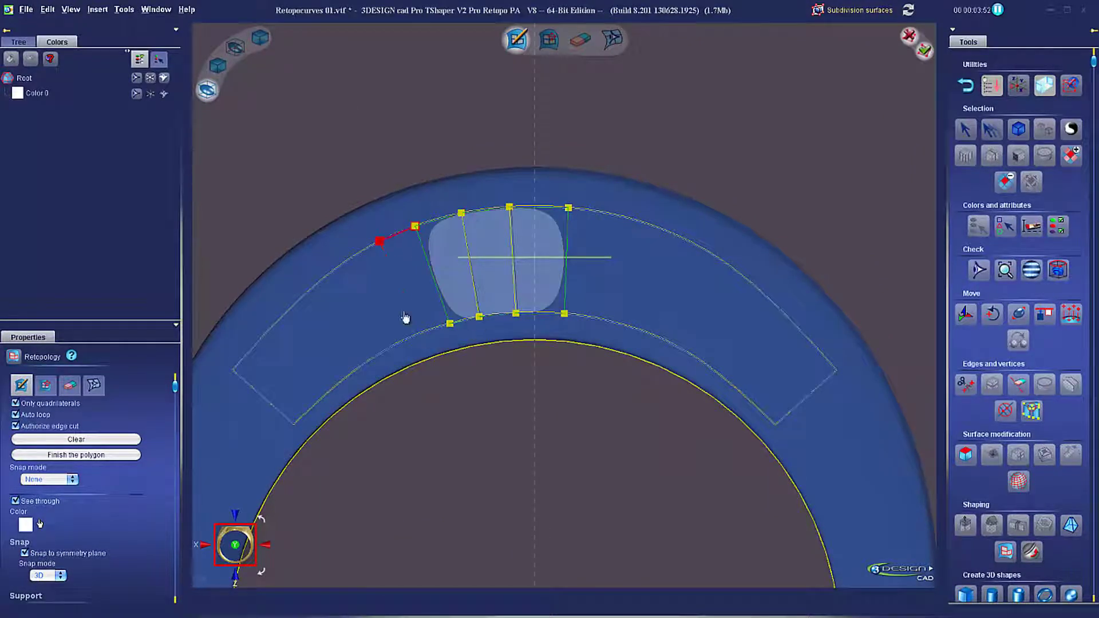
click(421, 332)
click(391, 345)
click(338, 267)
click(363, 364)
click(304, 295)
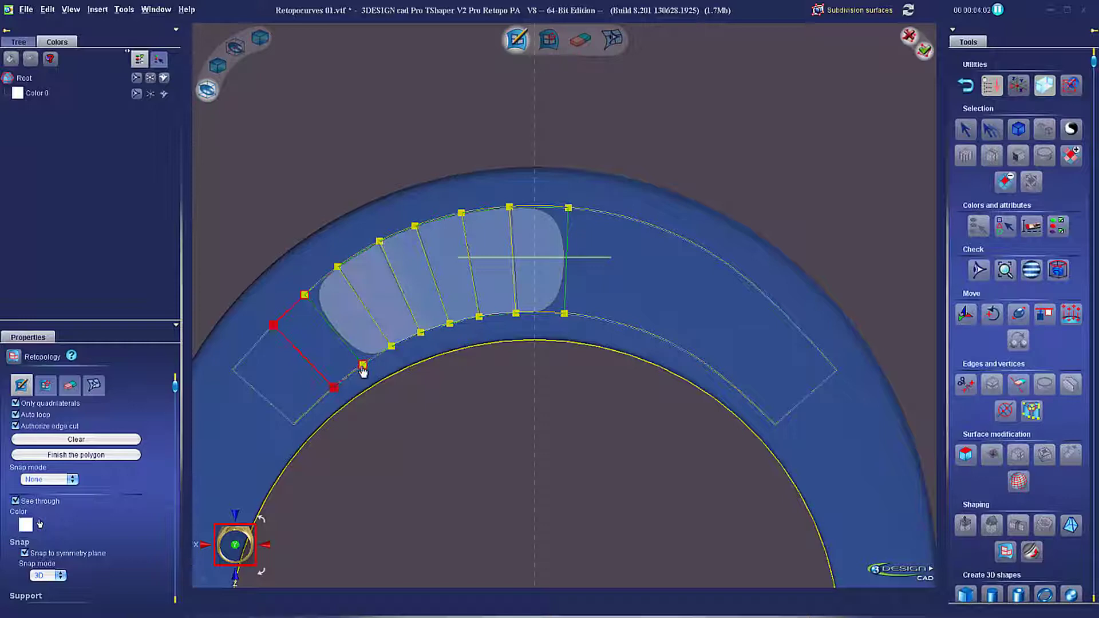
Continue the row of quads between the support curves to the corner points at the left end of the outline.
click(363, 364)
click(273, 326)
click(251, 349)
click(315, 405)
click(334, 388)
click(251, 348)
click(233, 370)
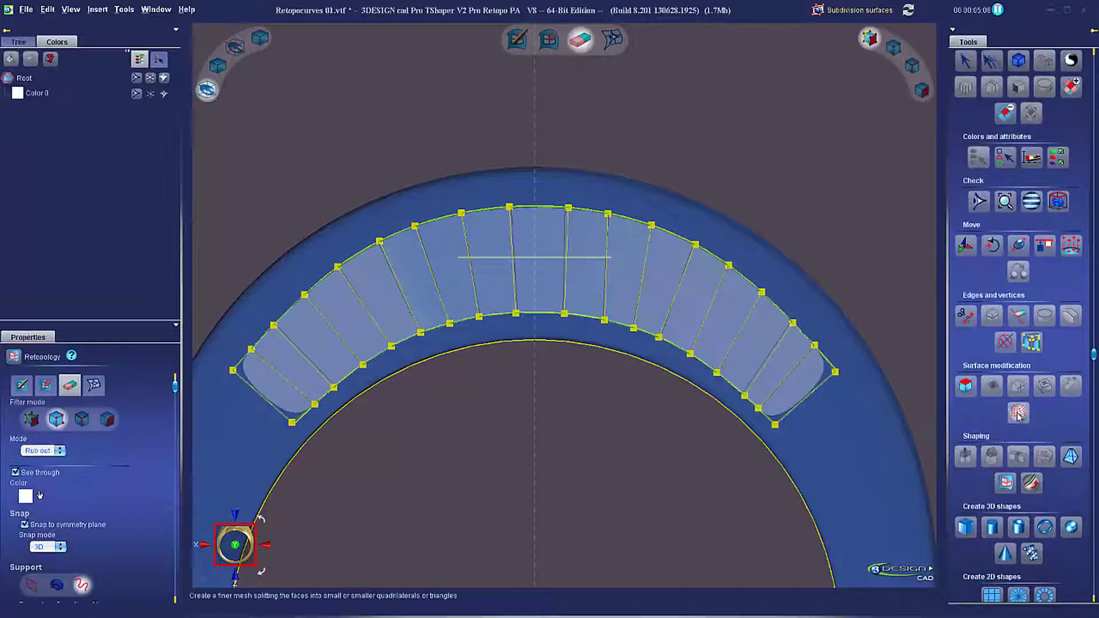
Subdivide the curved row of quads into a finer mesh and apply a Shell of -2 mm to its faces.
click(1018, 414)
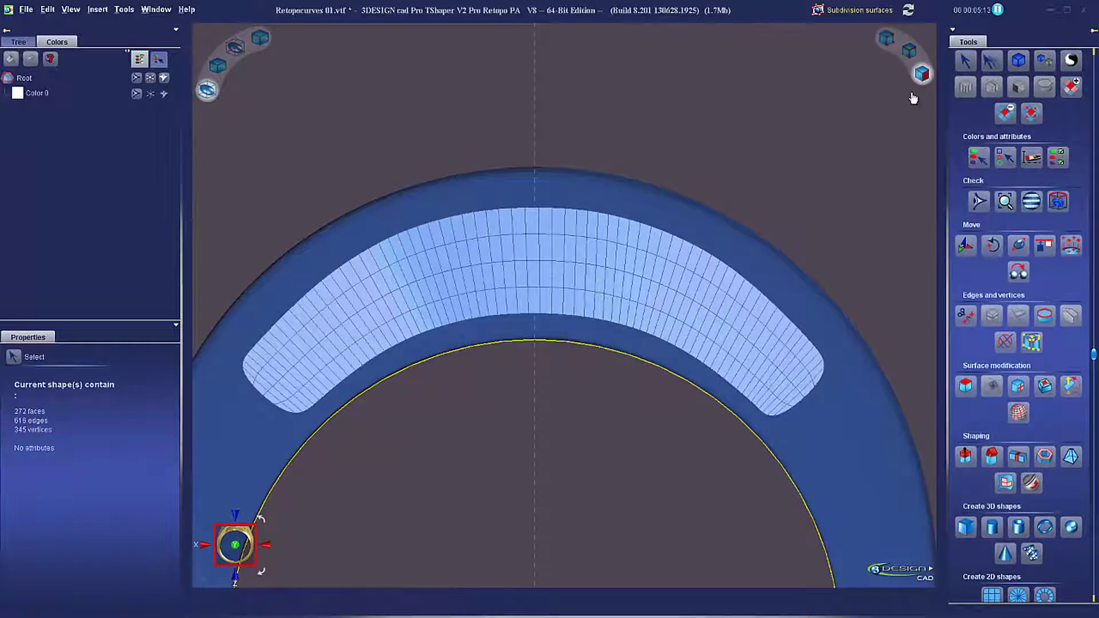
click(617, 289)
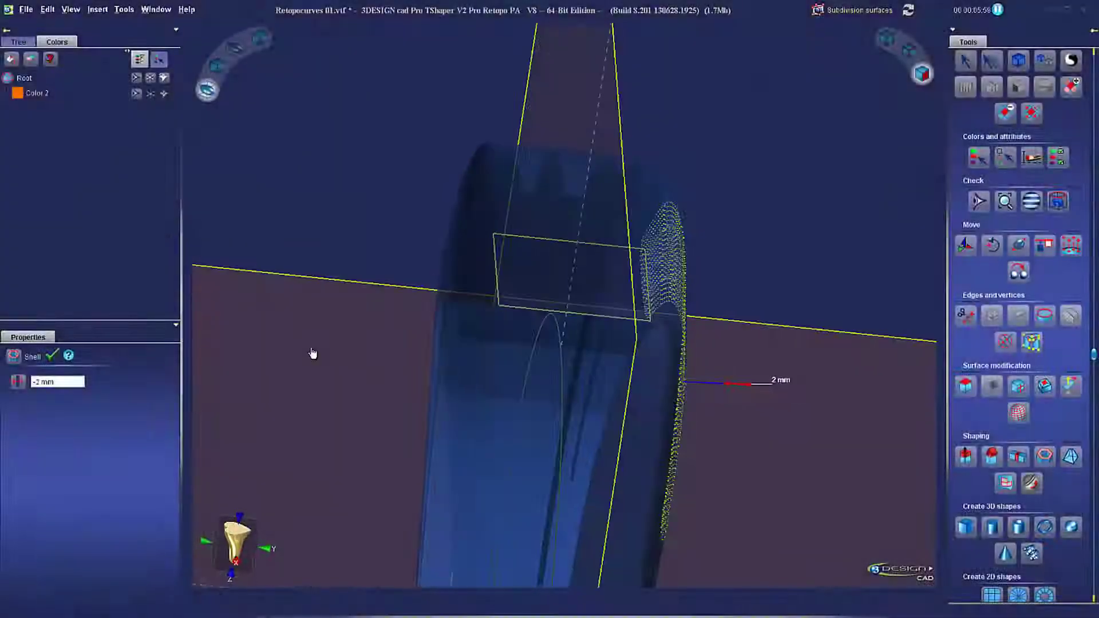
key(Return)
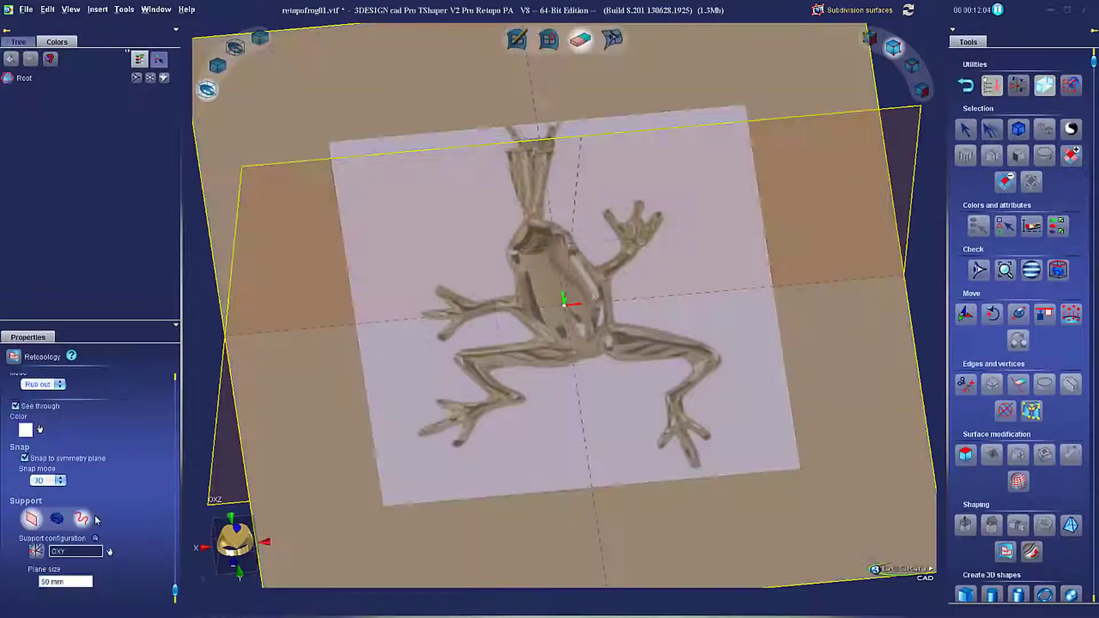
Extend the first face on the frog's head down the body over the reference image on the OXY plane.
scroll(549, 210, up, 10)
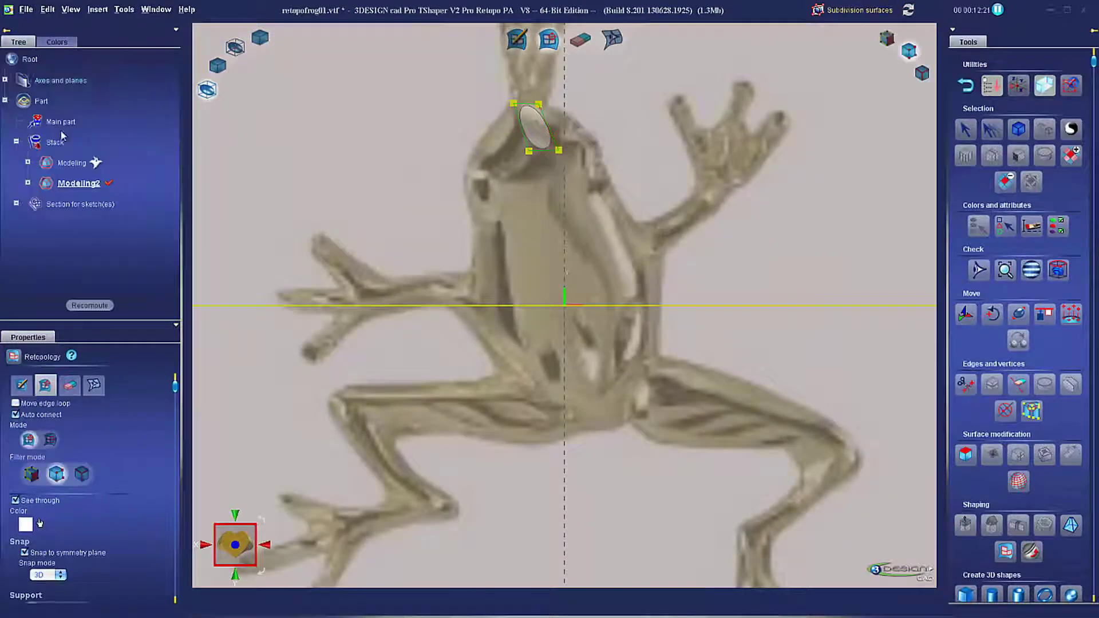
right_click(55, 204)
click(78, 241)
click(30, 474)
drag(539, 127, 619, 389)
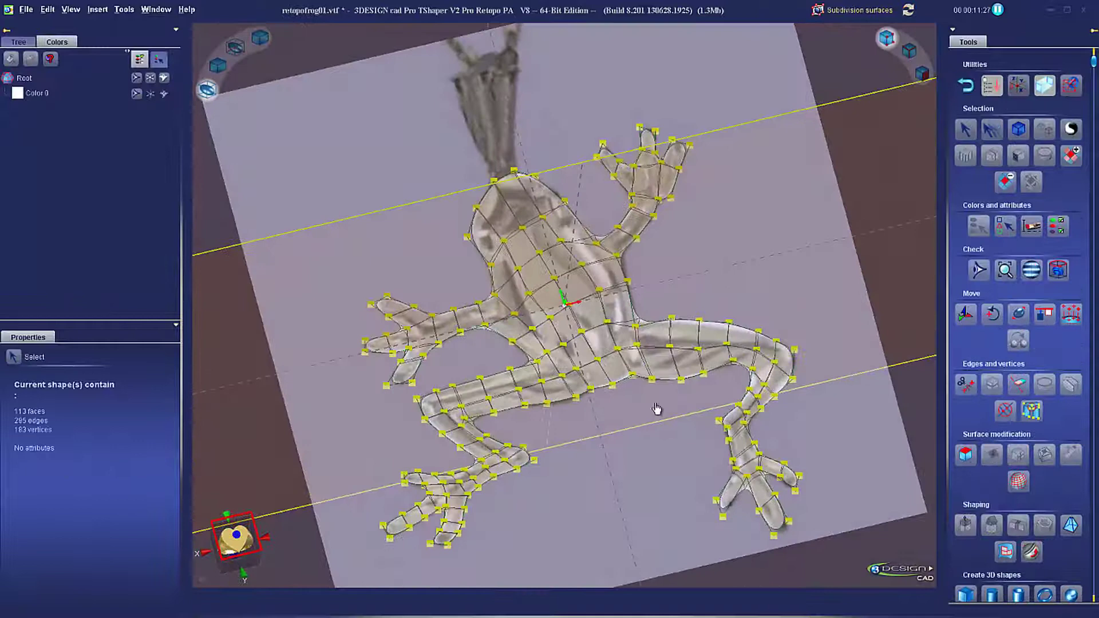
Select all faces of the frog mesh and extrude them upward in Free mode relative to the OXY plane.
click(796, 380)
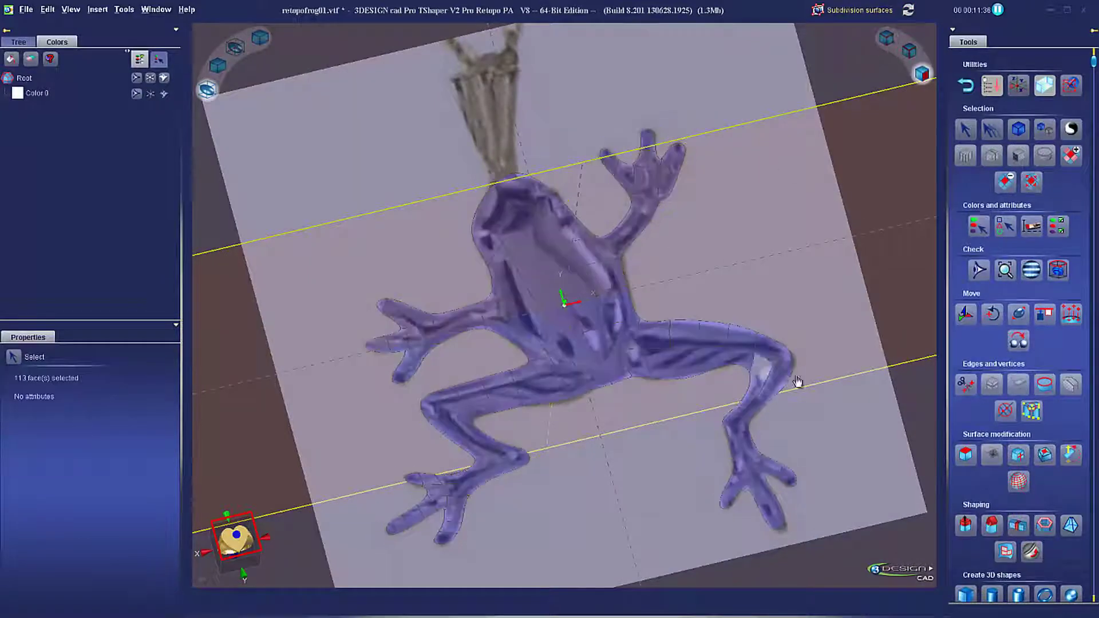
scroll(1055, 492, down, 2)
click(966, 456)
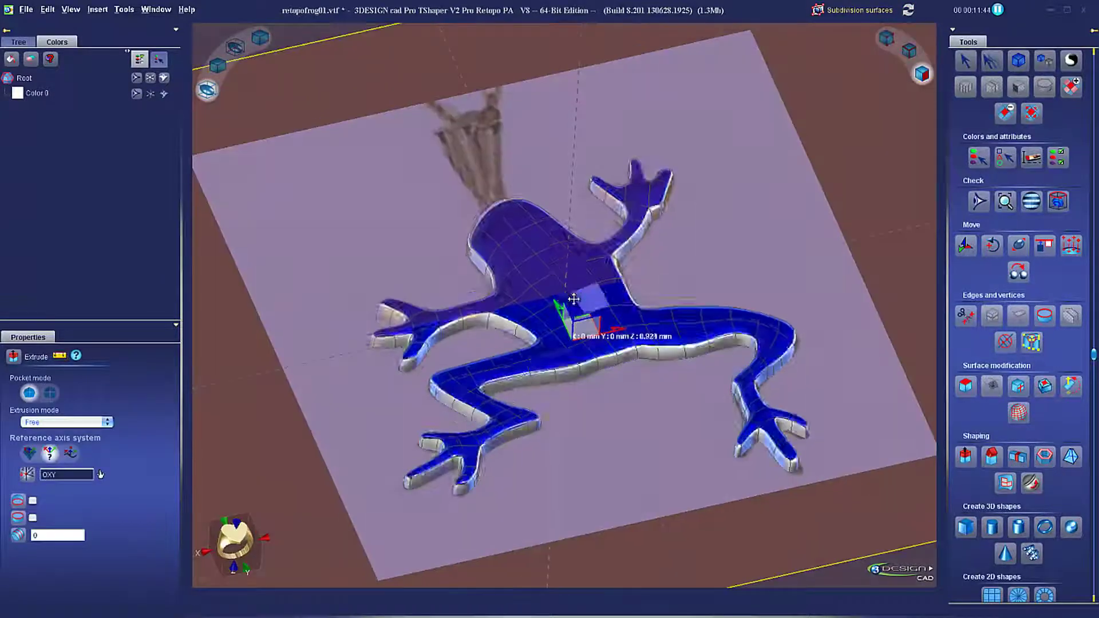
drag(573, 299, 570, 295)
right_click(595, 240)
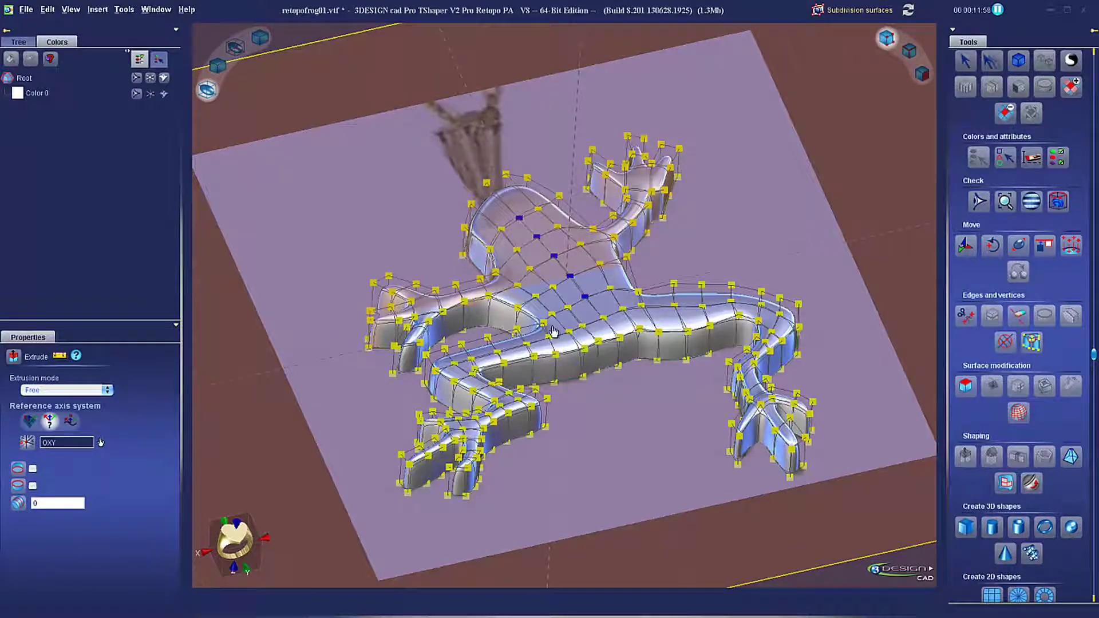
Start moving the row of vertices selected along the middle of the frog's back.
click(966, 245)
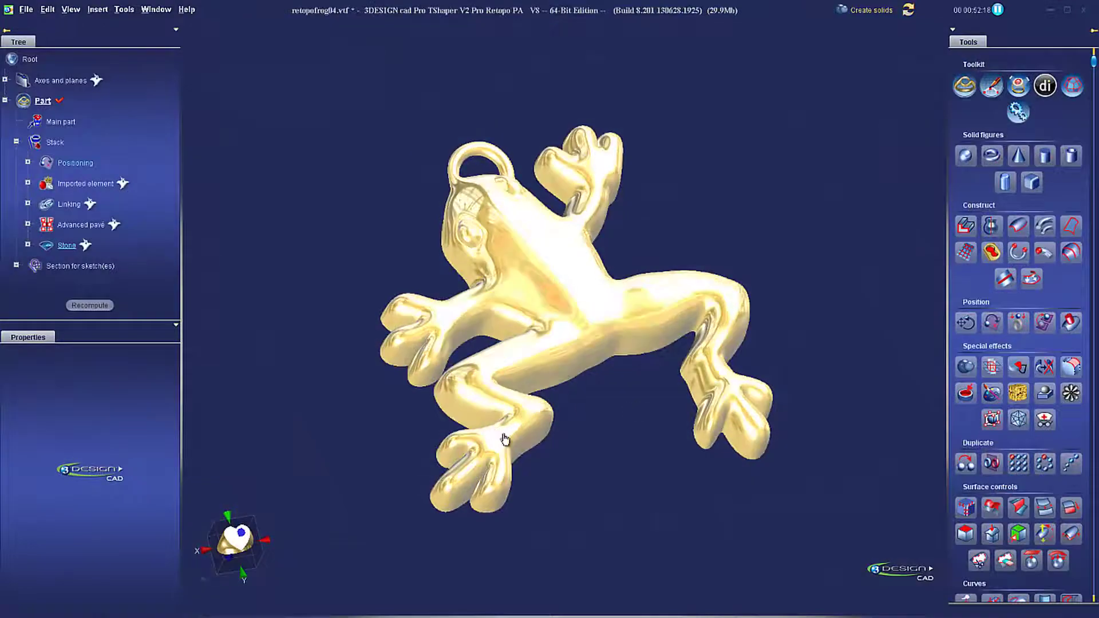
right_drag(437, 404, 294, 173)
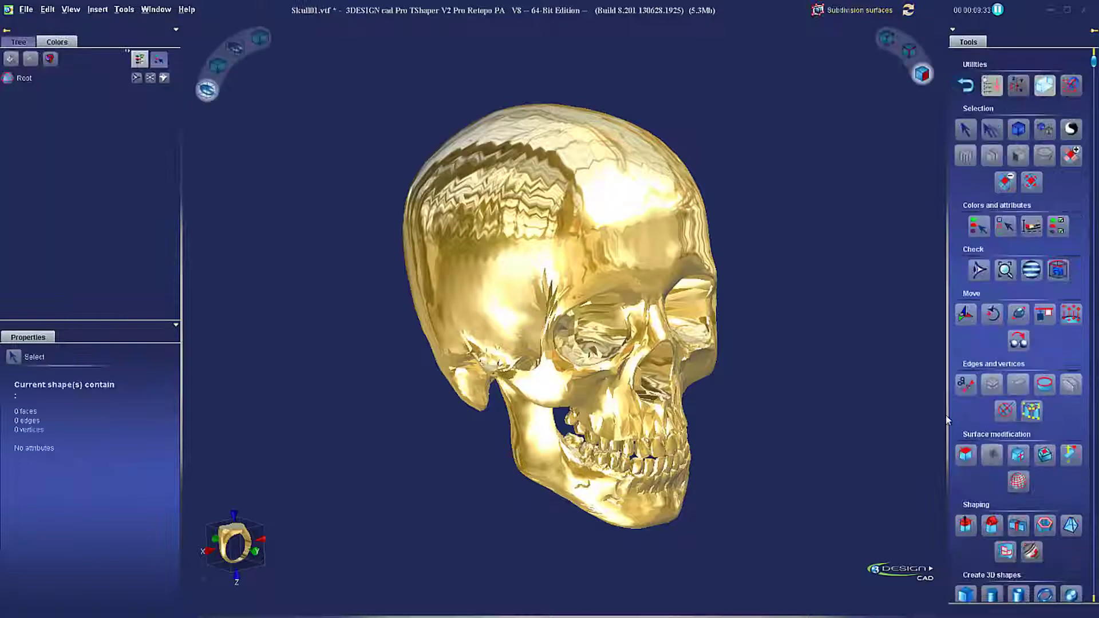
Start Retopology on the imported skull and place quad faces down the middle of its forehead.
click(1005, 551)
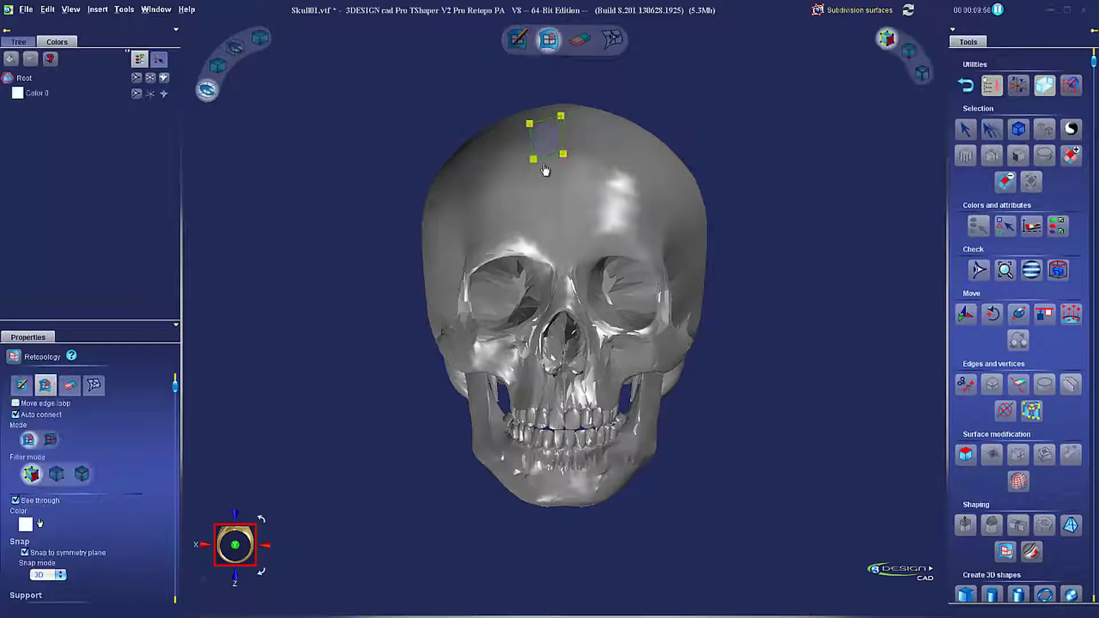
scroll(571, 308, up, 5)
click(536, 242)
click(564, 234)
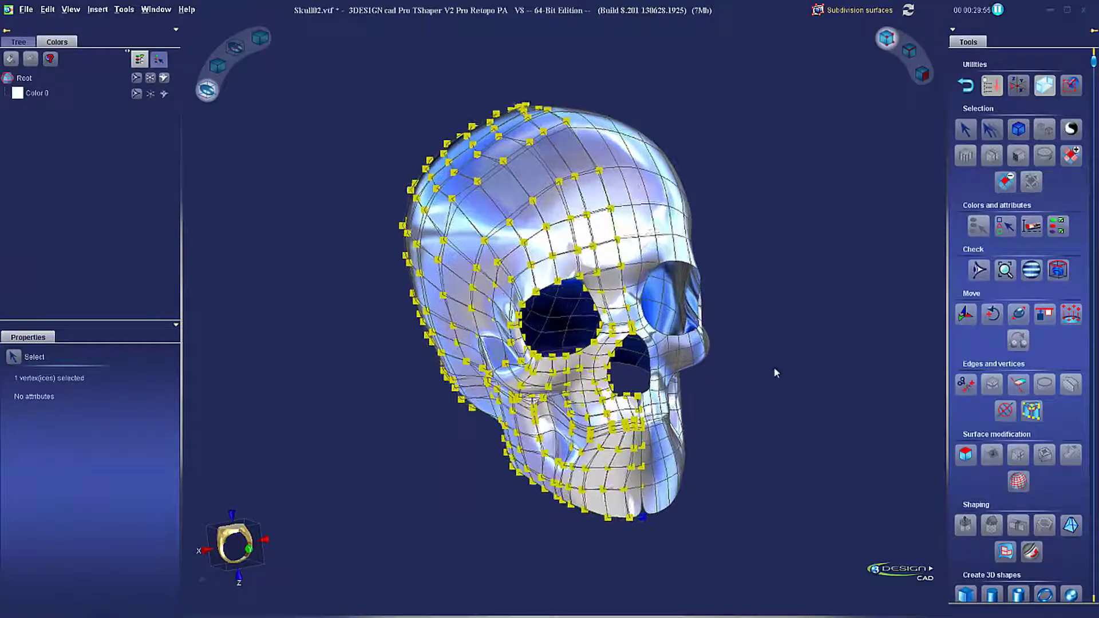
Examine the retopologized skull mesh and the finished gold skull from both sides.
middle_drag(775, 373, 743, 366)
click(26, 9)
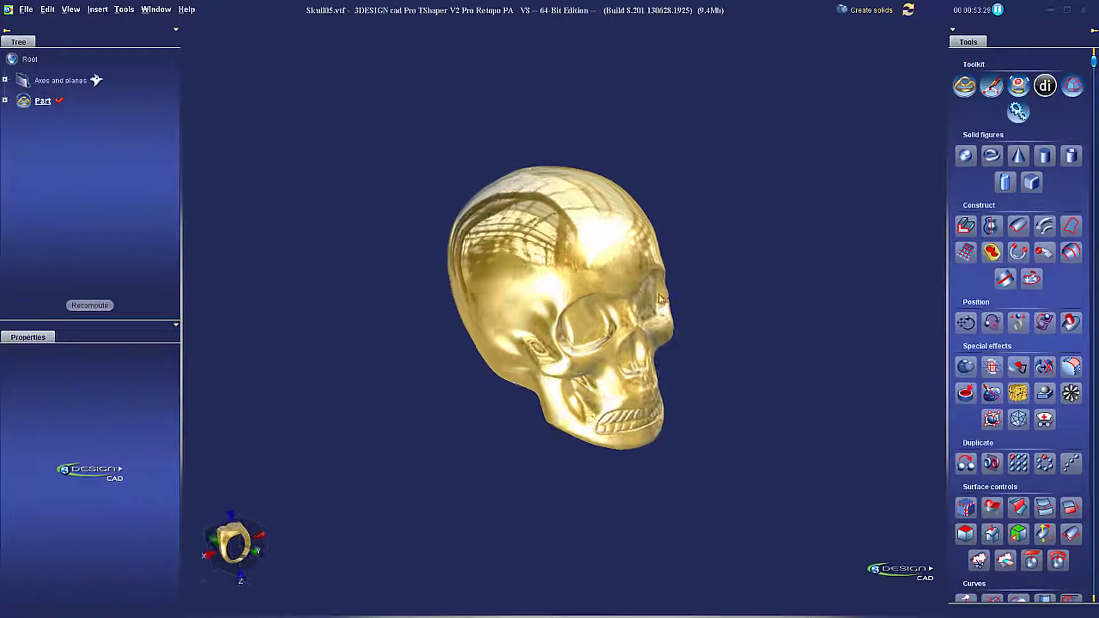
middle_drag(660, 297, 342, 314)
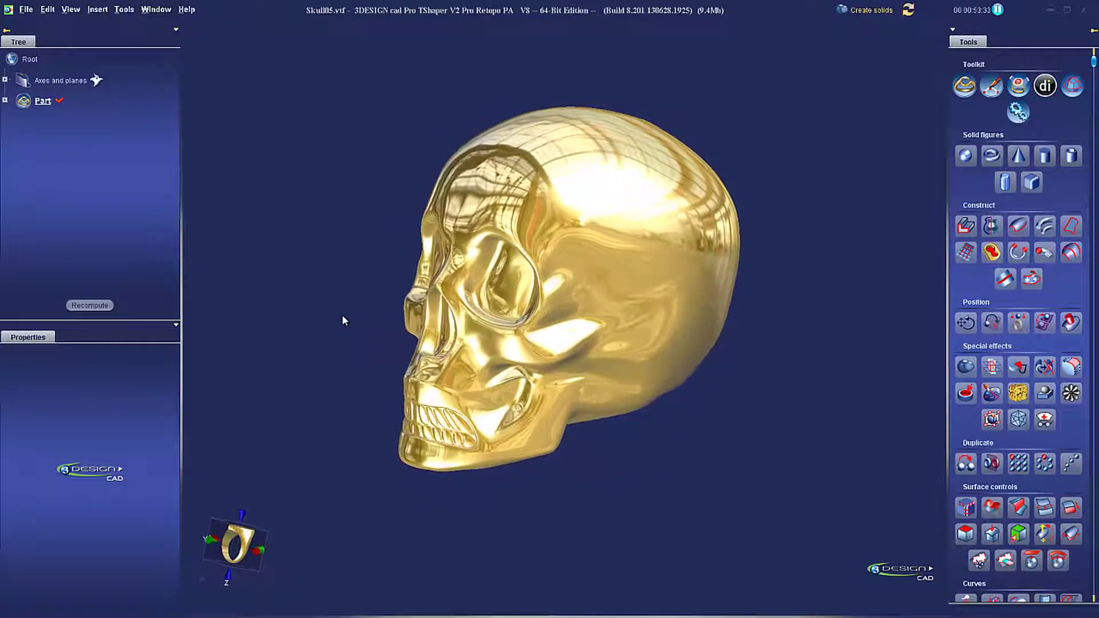